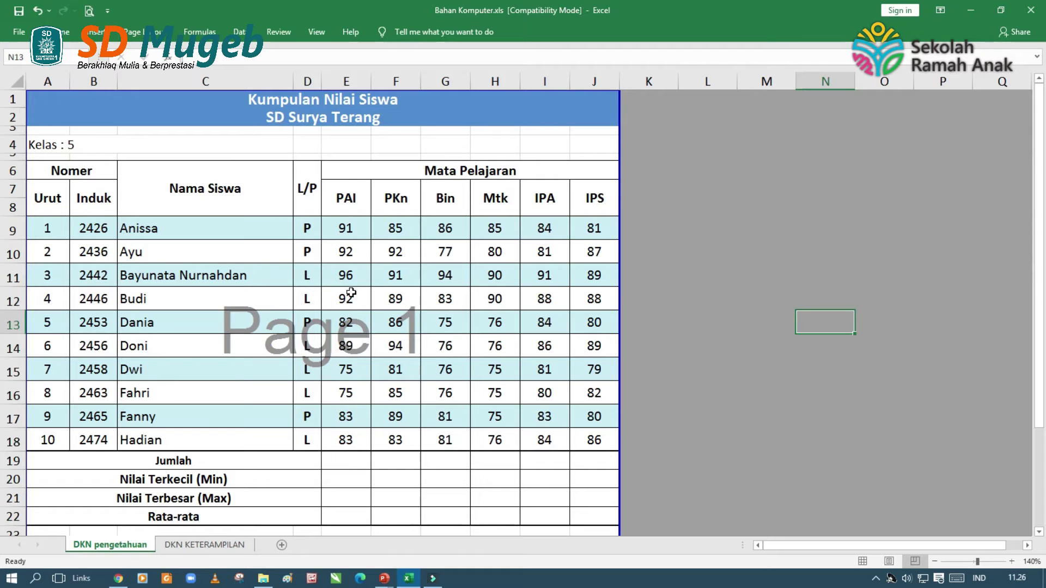
- Enter the formula =sum(E9:E18) in cell E19 to total the PAI scores in the Jumlah row
{"action": "left_click", "coordinate": [341, 460]}
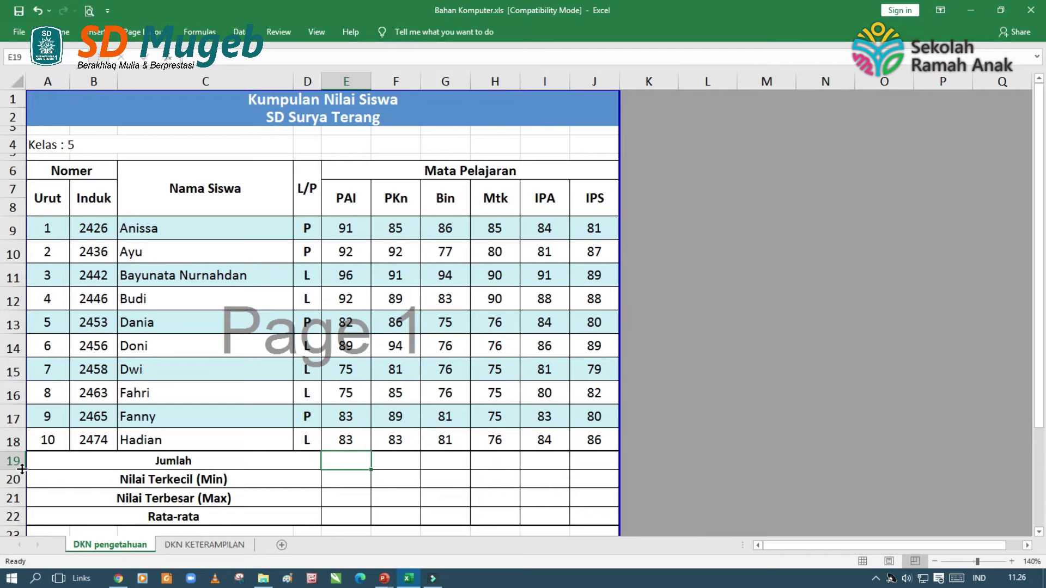
{"action": "left_click", "coordinate": [341, 464]}
{"action": "left_click", "coordinate": [353, 463]}
{"action": "type", "text": "="}
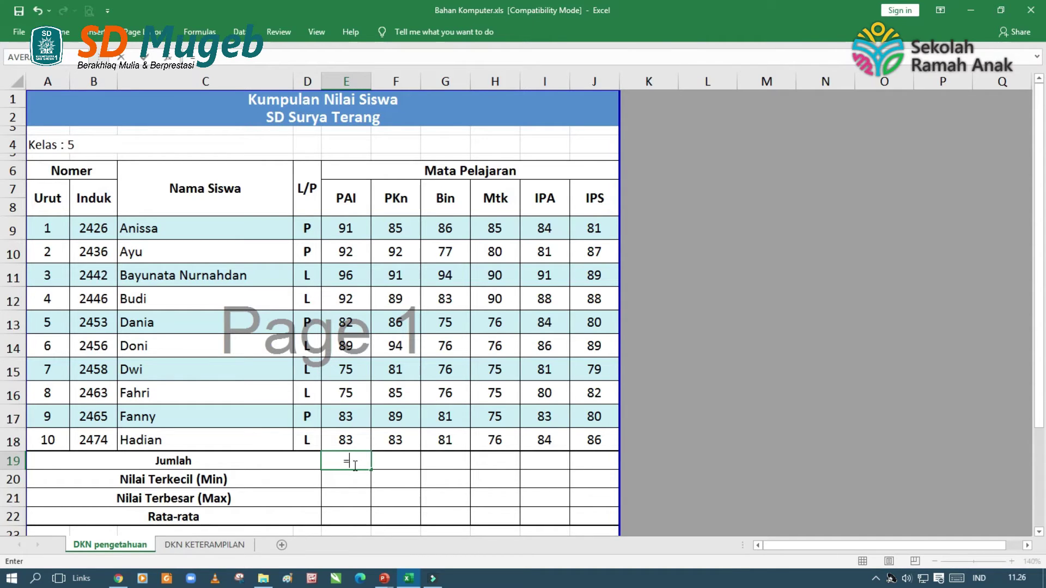
{"action": "type", "text": "sum"}
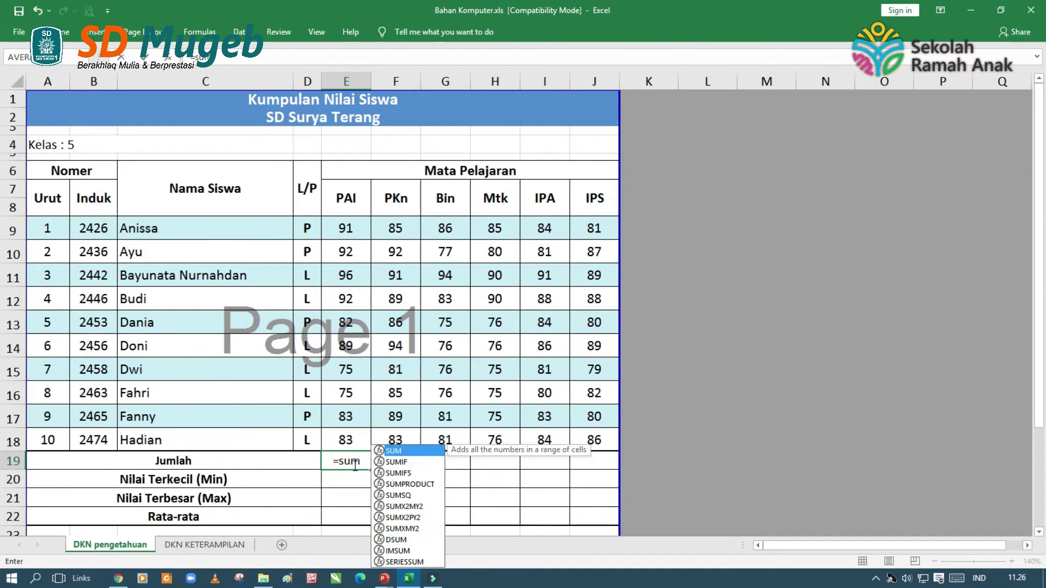
{"action": "type", "text": "("}
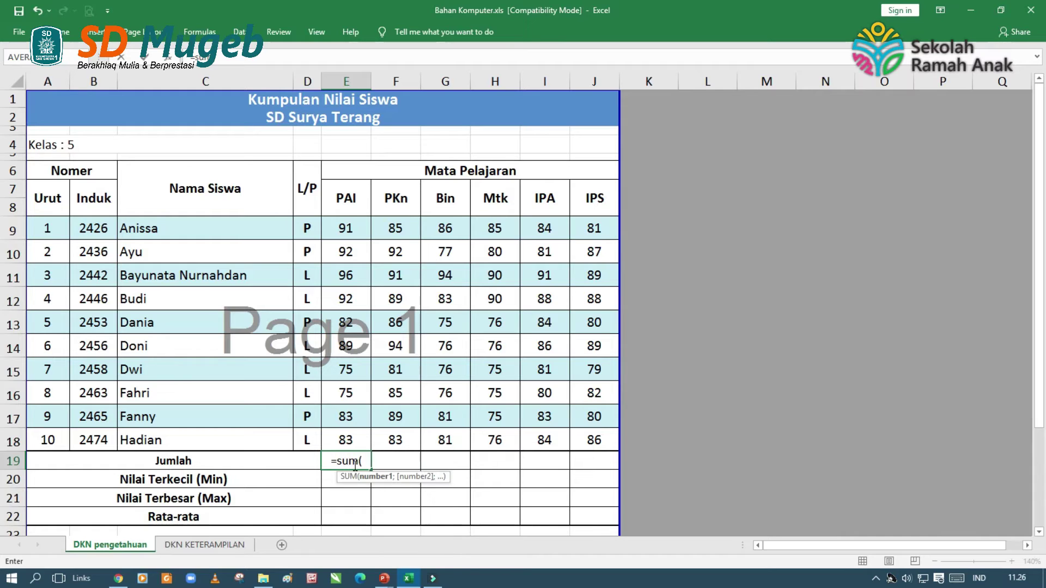
{"action": "left_click", "coordinate": [353, 224]}
{"action": "left_click_drag", "start_coordinate": [353, 225], "coordinate": [339, 444]}
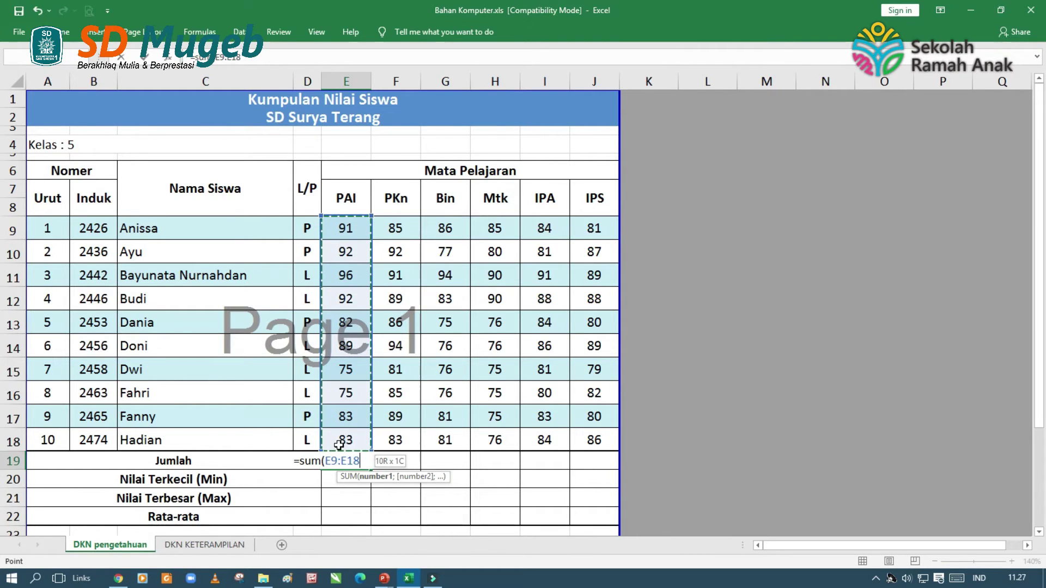
{"action": "left_click_drag", "start_coordinate": [339, 444], "coordinate": [338, 444]}
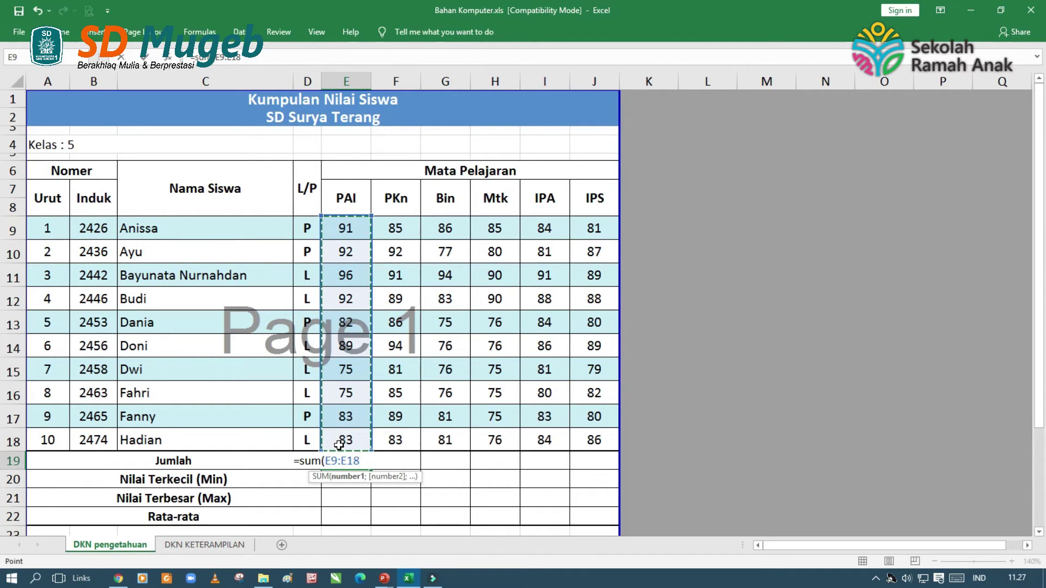
{"action": "type", "text": ")"}
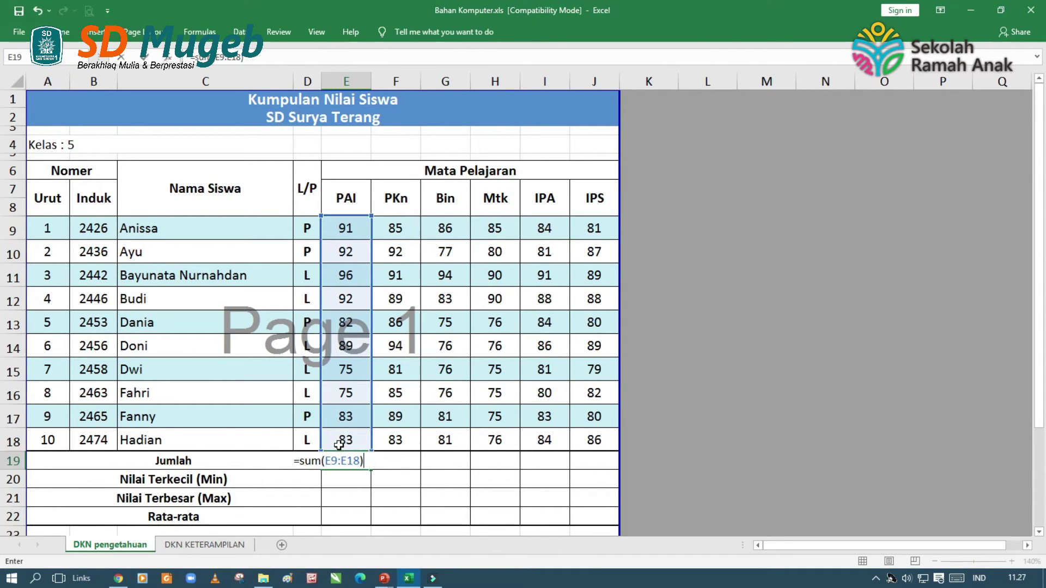
{"action": "key", "text": "Return"}
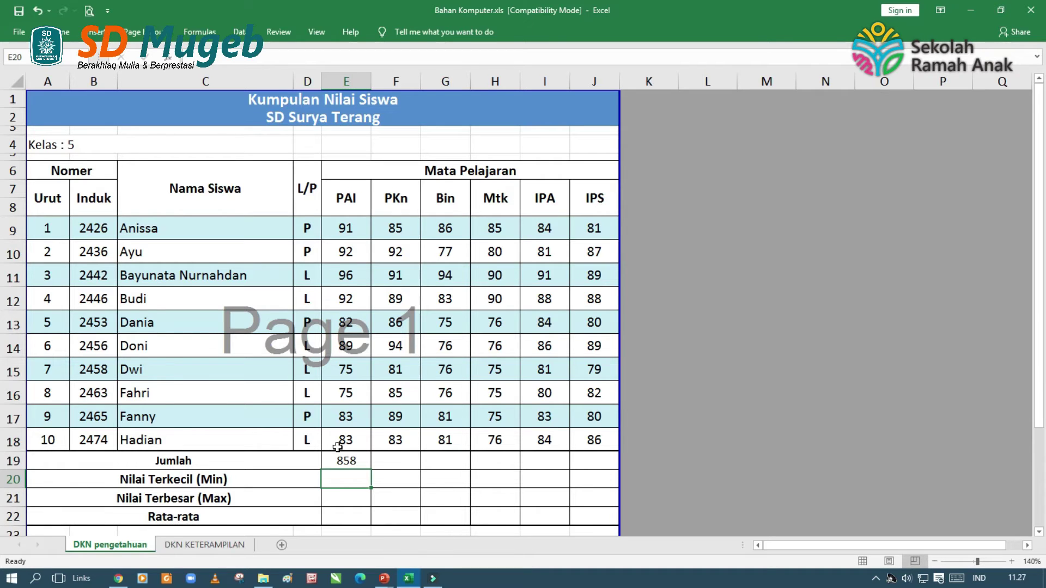
- Fill the PAI total formula from E19 across to J19 for the remaining subjects
{"action": "left_click", "coordinate": [344, 460]}
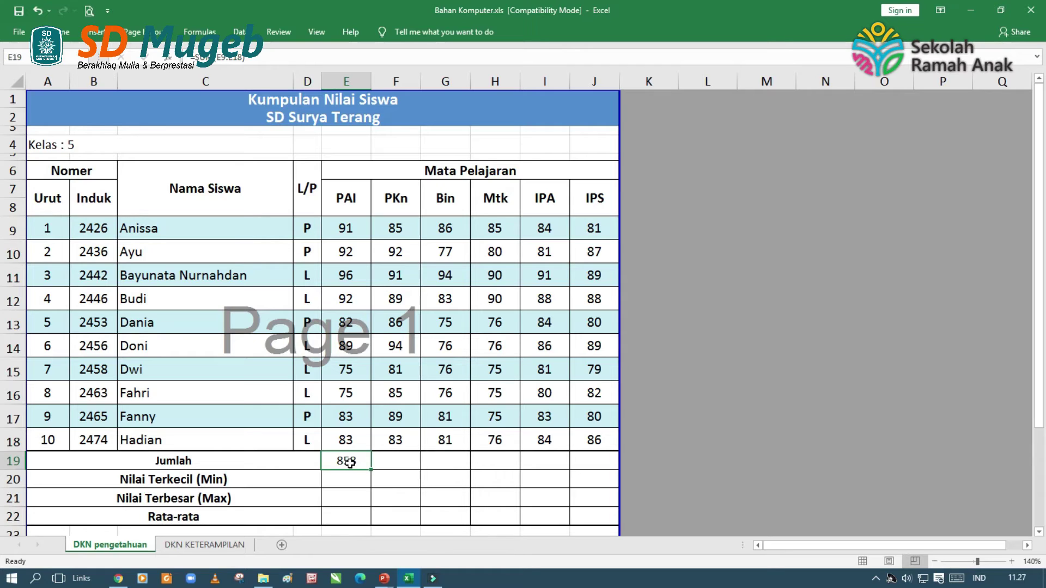
{"action": "left_click", "coordinate": [350, 482]}
{"action": "left_click", "coordinate": [355, 462]}
{"action": "left_click_drag", "start_coordinate": [372, 469], "coordinate": [620, 469]}
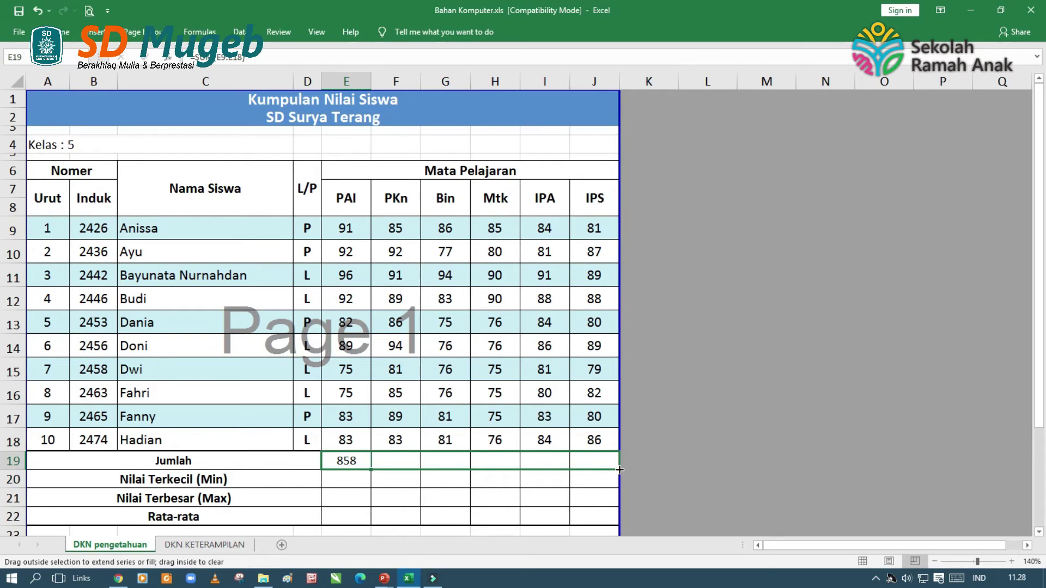
{"action": "left_click_drag", "start_coordinate": [619, 470], "coordinate": [620, 470]}
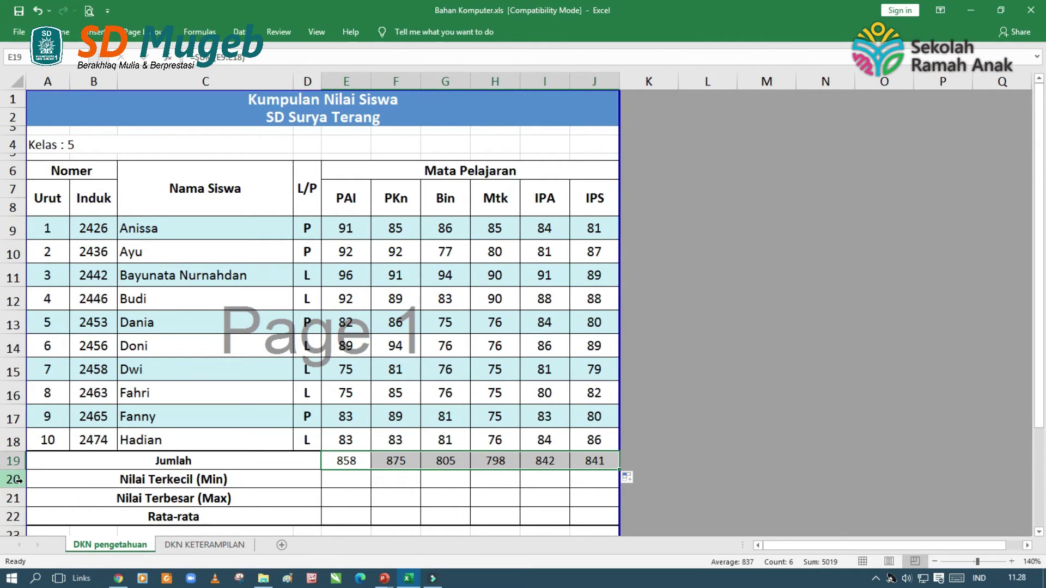
- Enter the formula =min(E9:E18) in cell E20 to get the lowest PAI score
{"action": "left_click", "coordinate": [351, 480]}
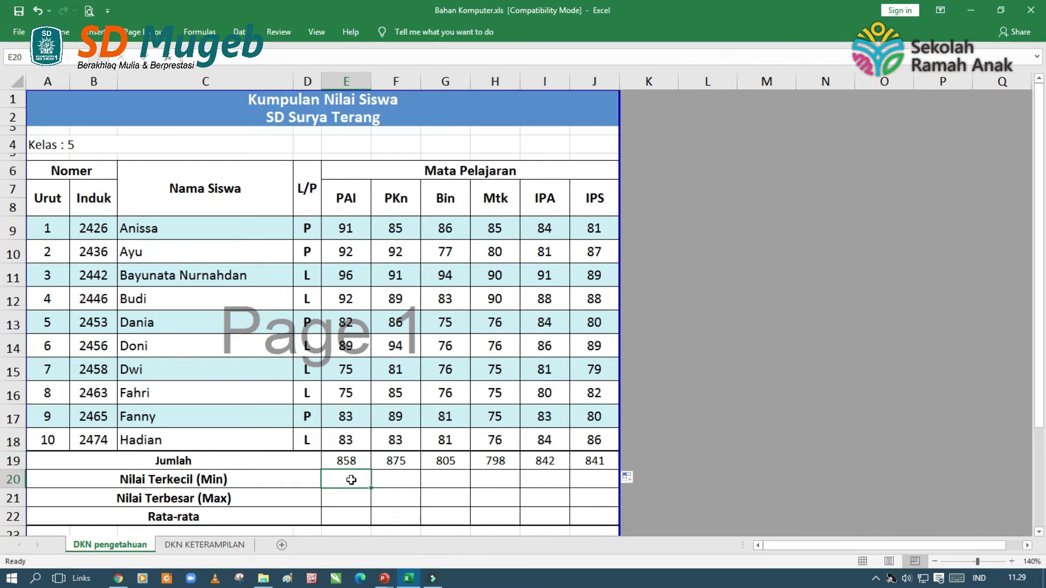
{"action": "type", "text": "="}
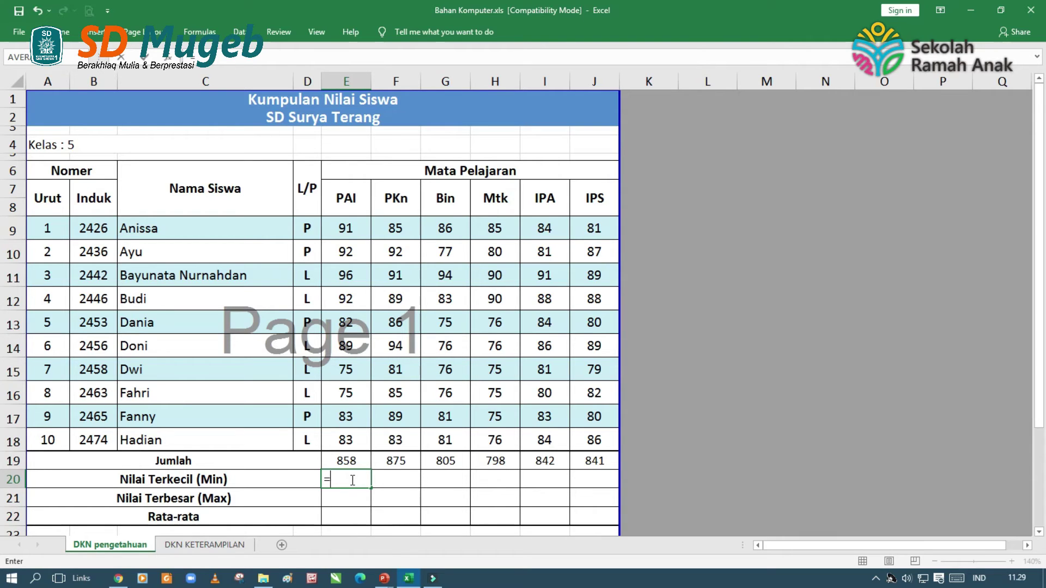
{"action": "type", "text": "m"}
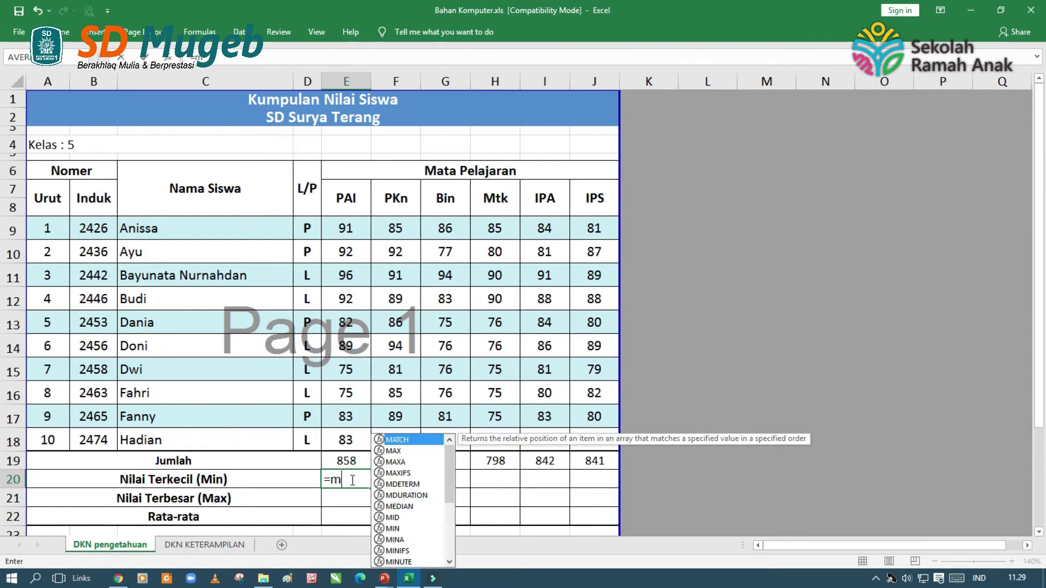
{"action": "type", "text": "i"}
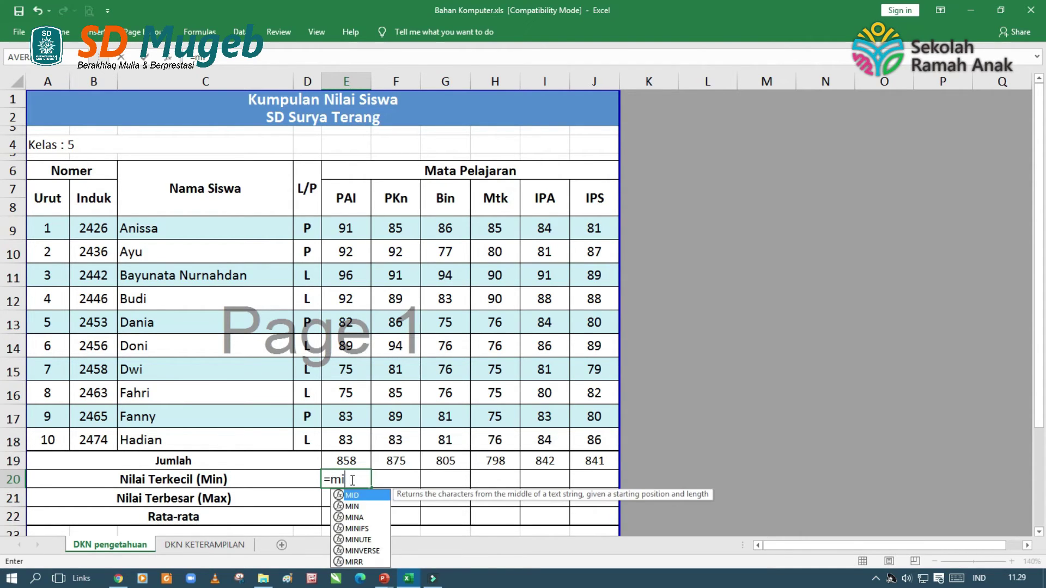
{"action": "type", "text": "n"}
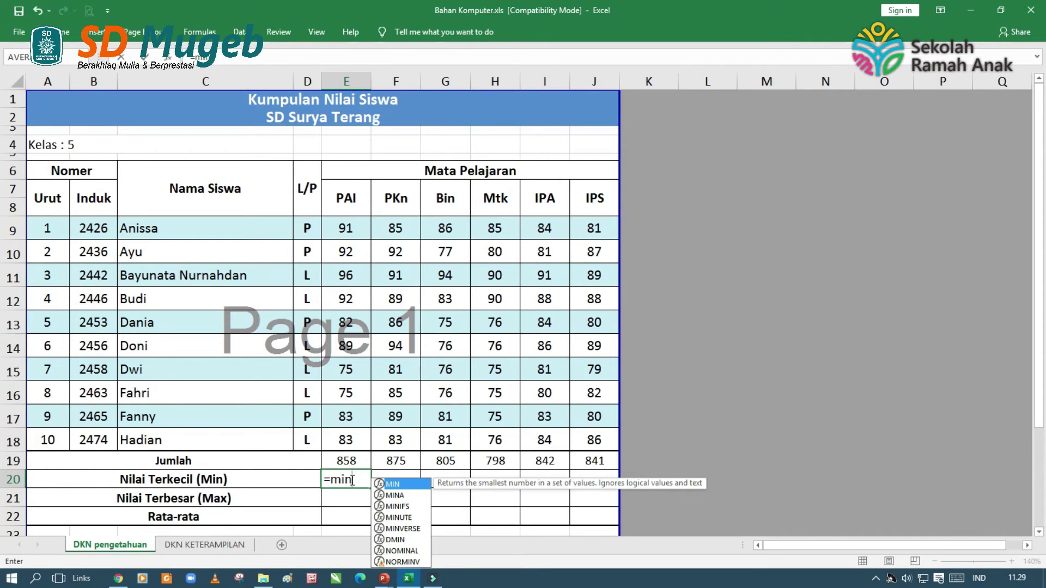
{"action": "type", "text": "("}
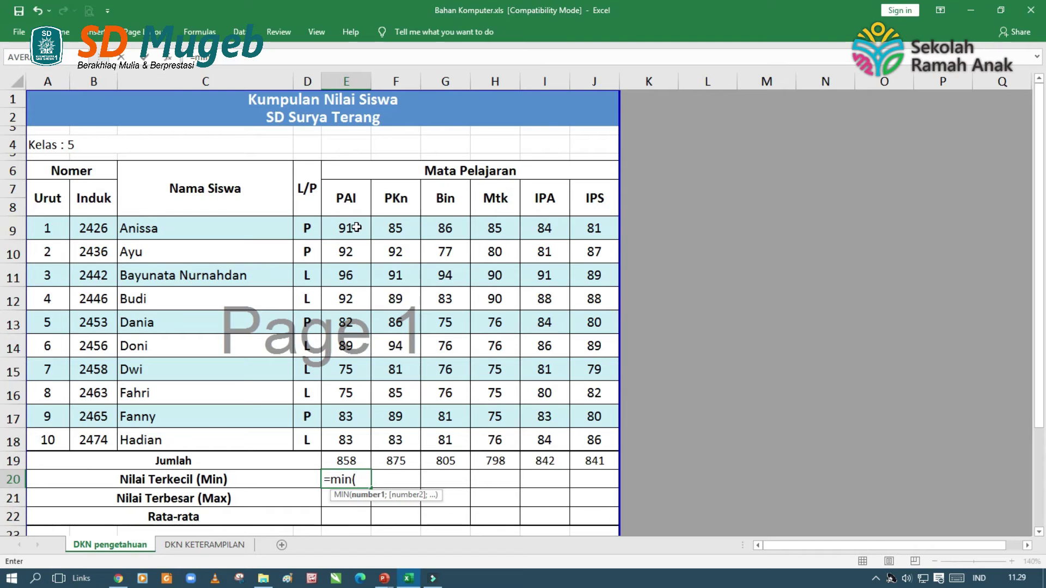
{"action": "left_click_drag", "start_coordinate": [356, 228], "coordinate": [346, 440]}
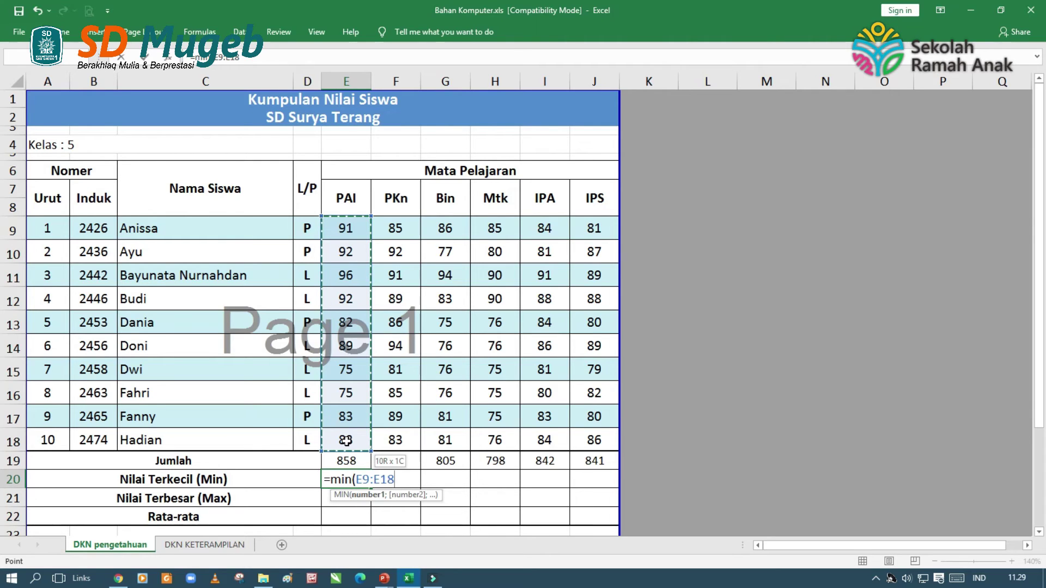
{"action": "left_click_drag", "start_coordinate": [346, 440], "coordinate": [345, 441]}
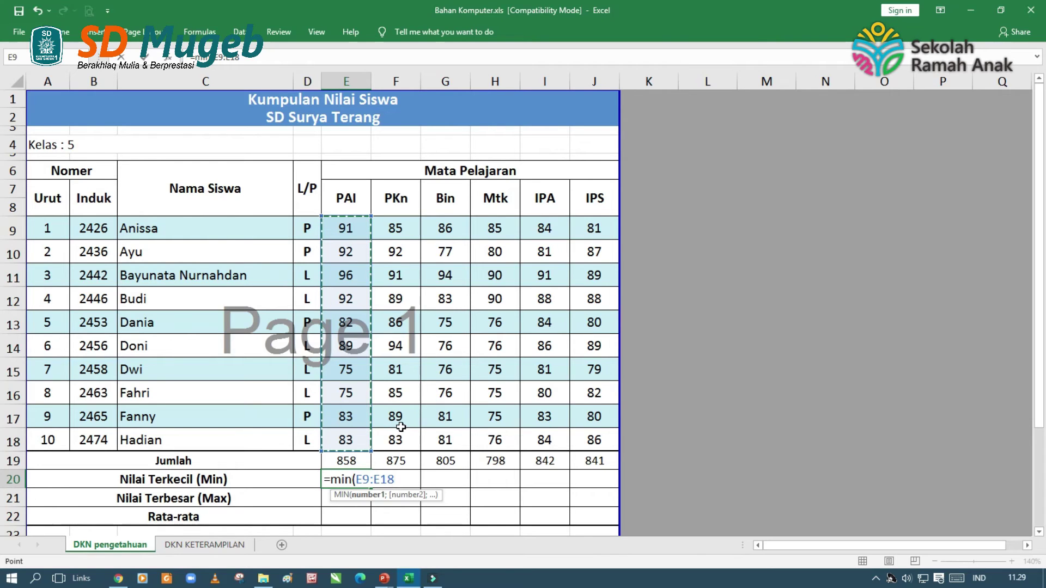
{"action": "type", "text": ")"}
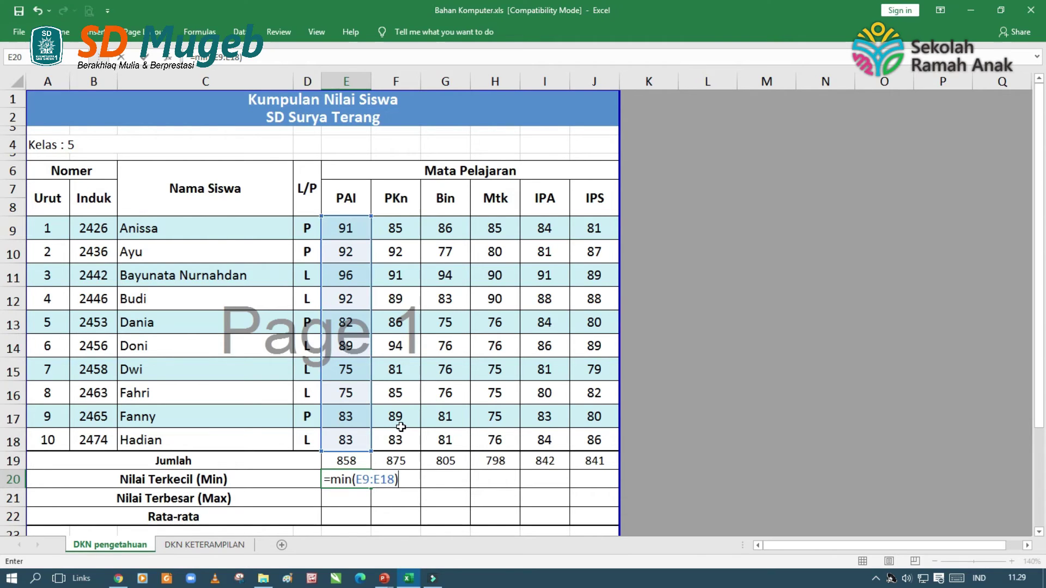
{"action": "key", "text": "Return"}
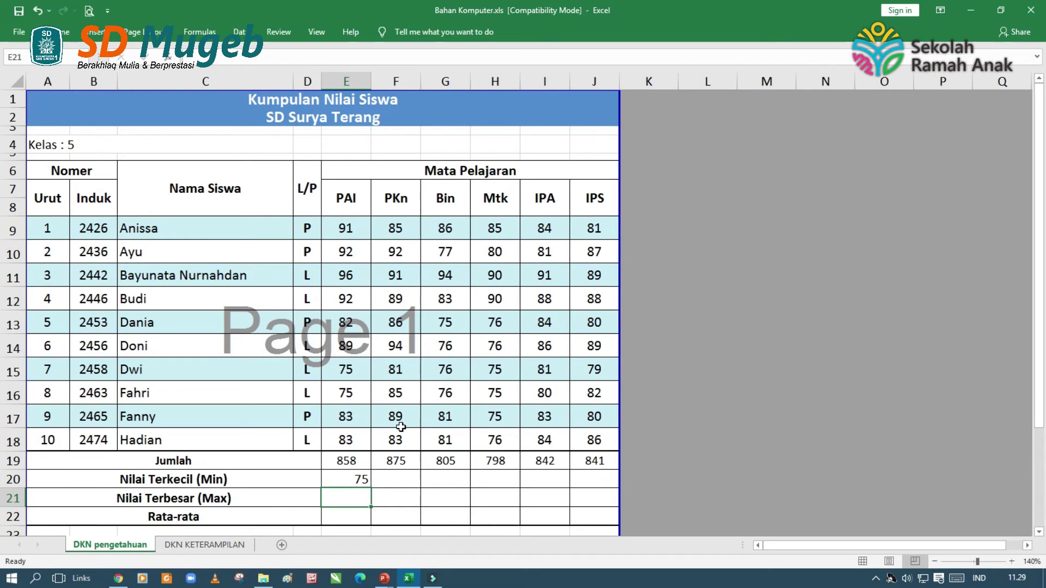
- Fill the minimum formula from E20 across to J20 for the remaining subjects
{"action": "left_click", "coordinate": [361, 479]}
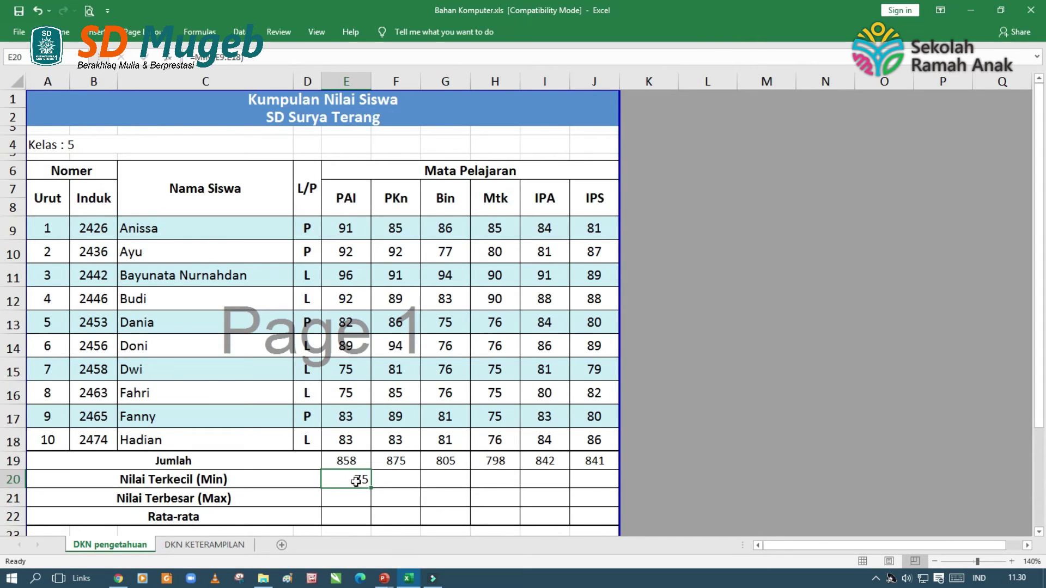
{"action": "left_click", "coordinate": [362, 479]}
{"action": "left_click_drag", "start_coordinate": [372, 489], "coordinate": [612, 486]}
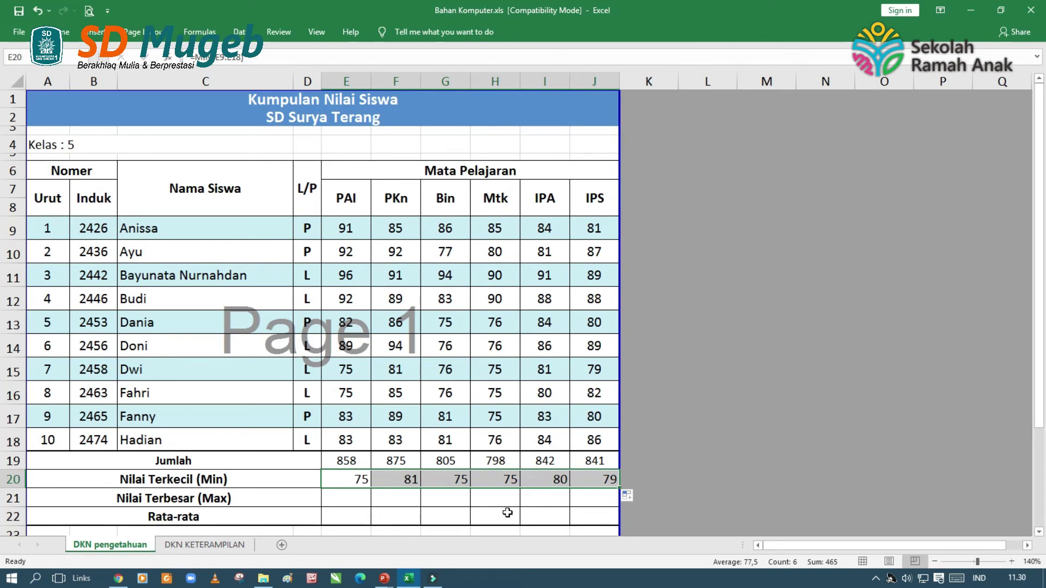
- Enter the formula =max(E9:E18) in cell E21 to get the highest PAI score
{"action": "left_click", "coordinate": [331, 501]}
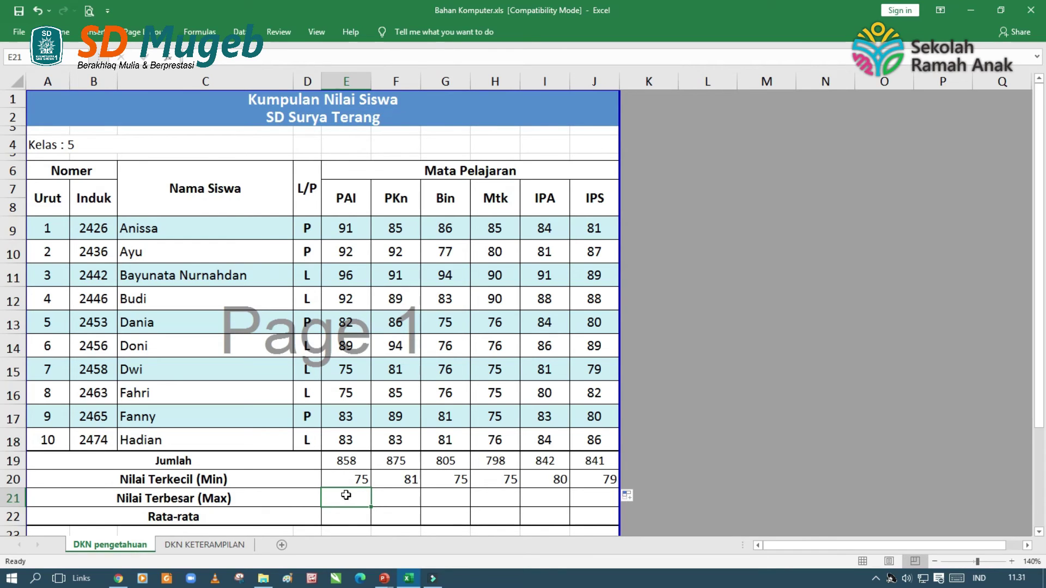
{"action": "type", "text": "="}
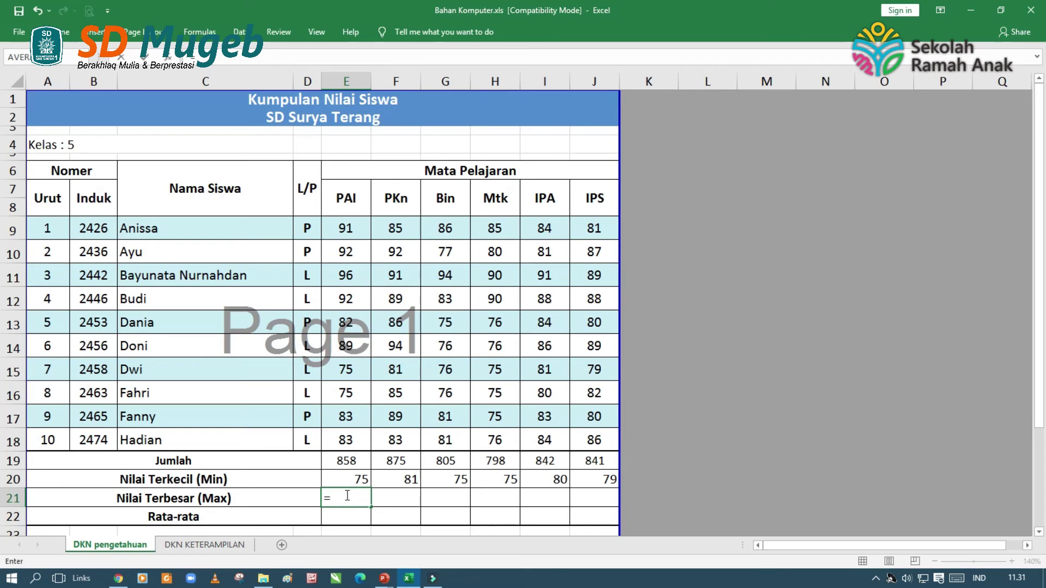
{"action": "type", "text": "max"}
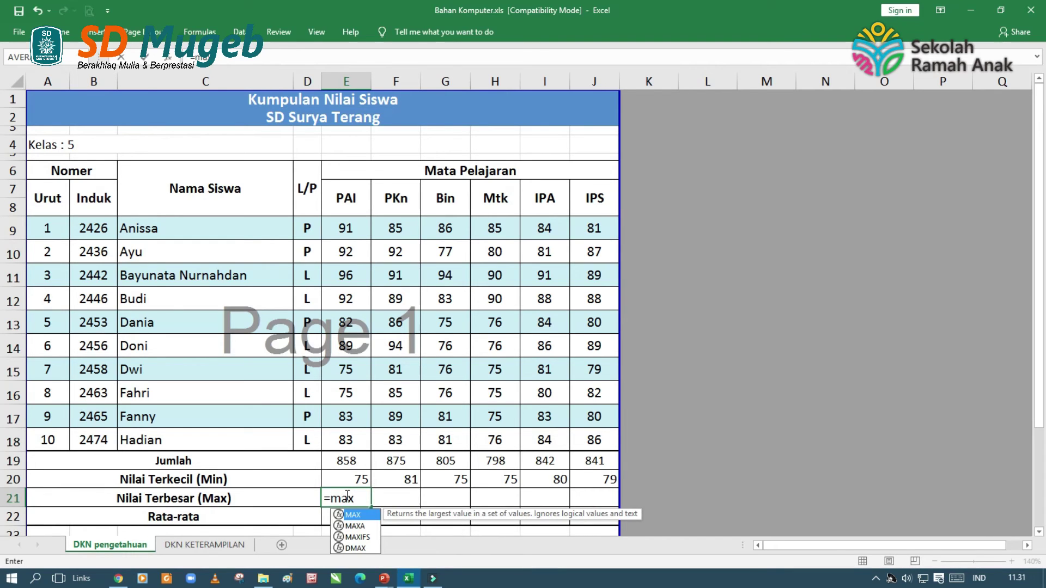
{"action": "type", "text": "("}
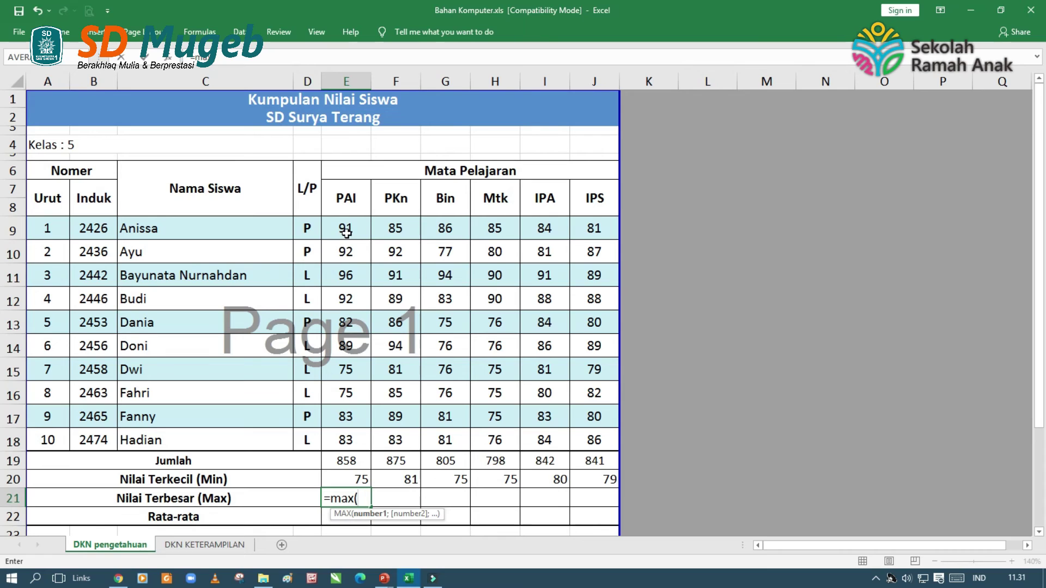
{"action": "left_click_drag", "start_coordinate": [346, 233], "coordinate": [347, 446]}
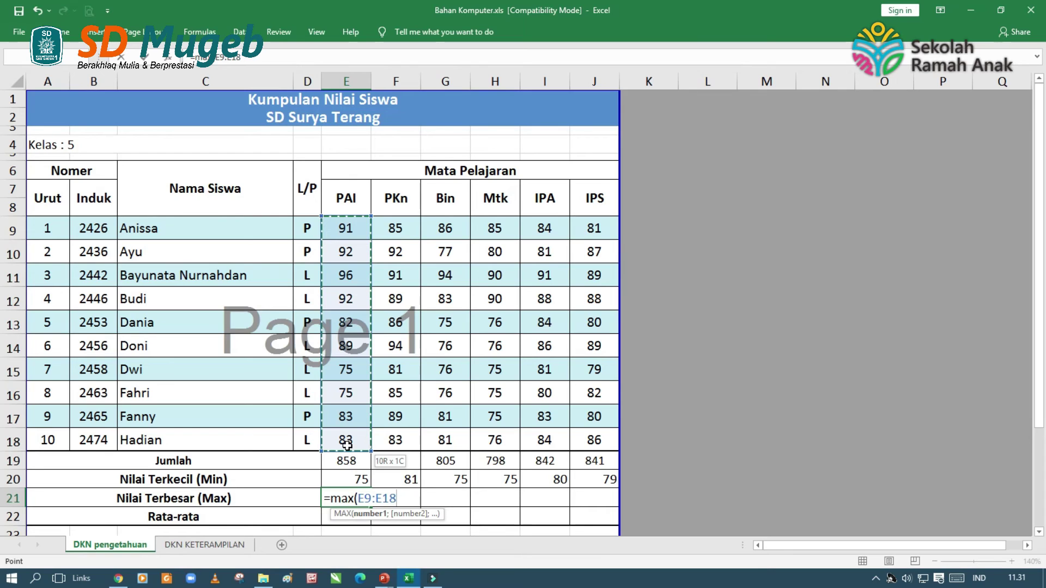
{"action": "left_click_drag", "start_coordinate": [347, 446], "coordinate": [347, 446]}
{"action": "type", "text": ")"}
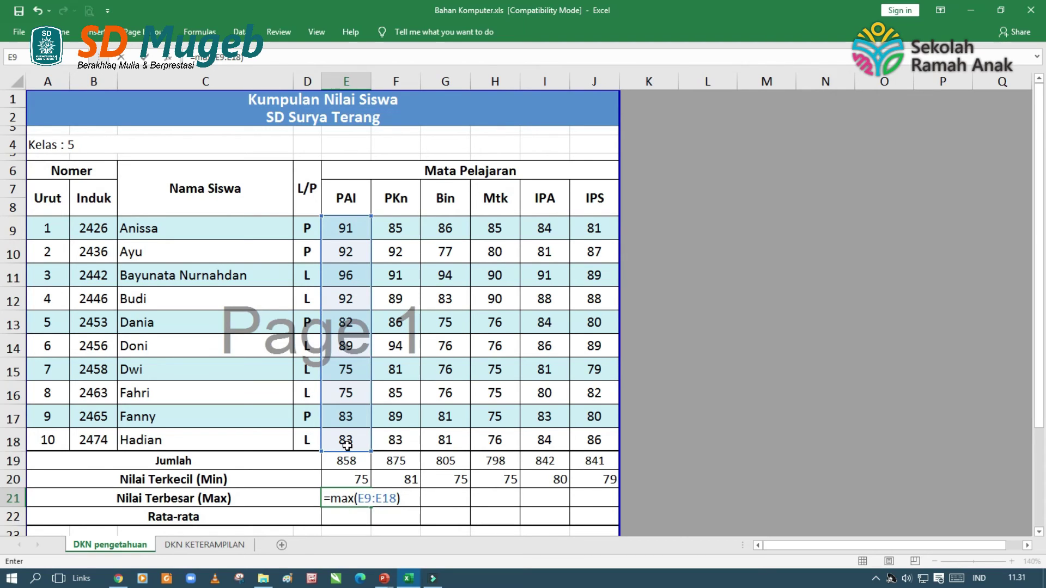
{"action": "key", "text": "Return"}
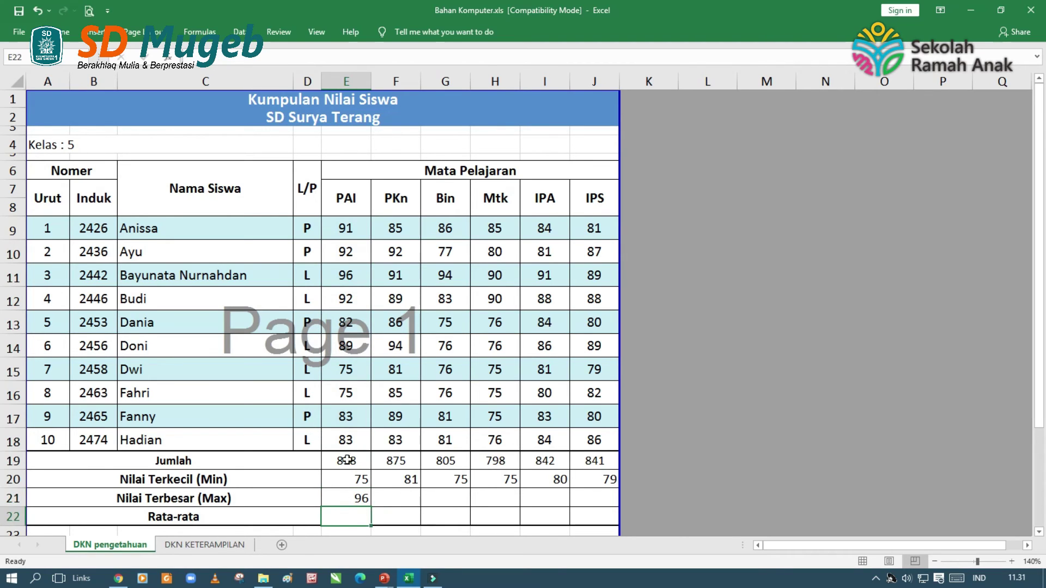
- Fill the maximum formula from E21 across to J21 for the remaining subjects
{"action": "left_click", "coordinate": [362, 500]}
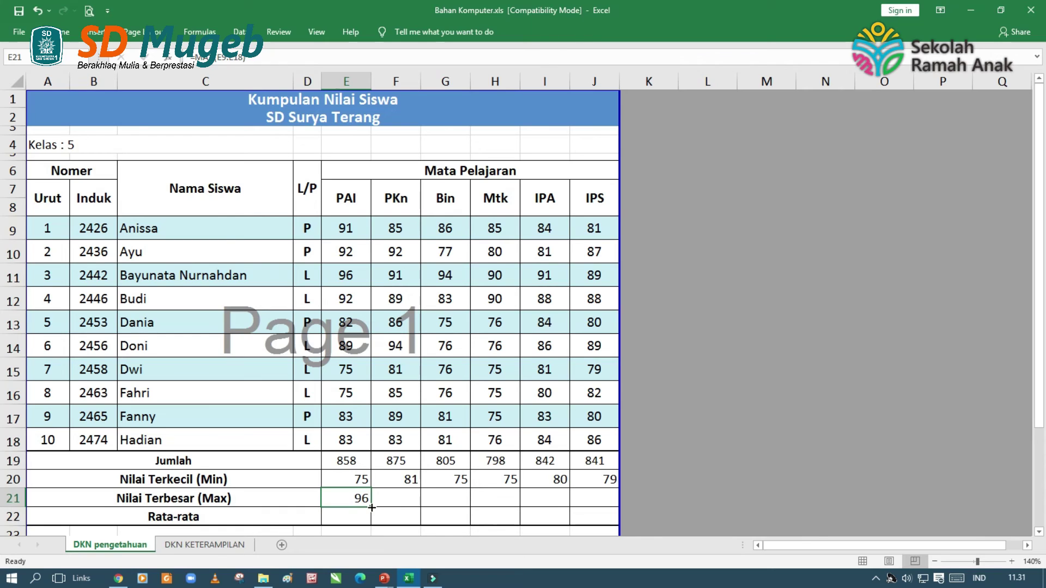
{"action": "left_click_drag", "start_coordinate": [371, 508], "coordinate": [371, 508]}
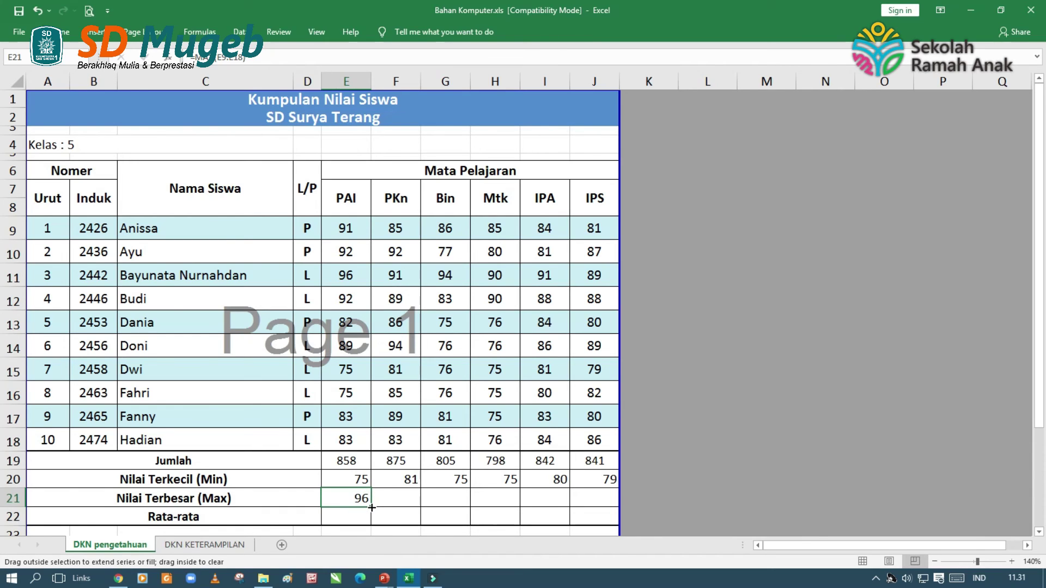
{"action": "left_click_drag", "start_coordinate": [371, 508], "coordinate": [612, 503]}
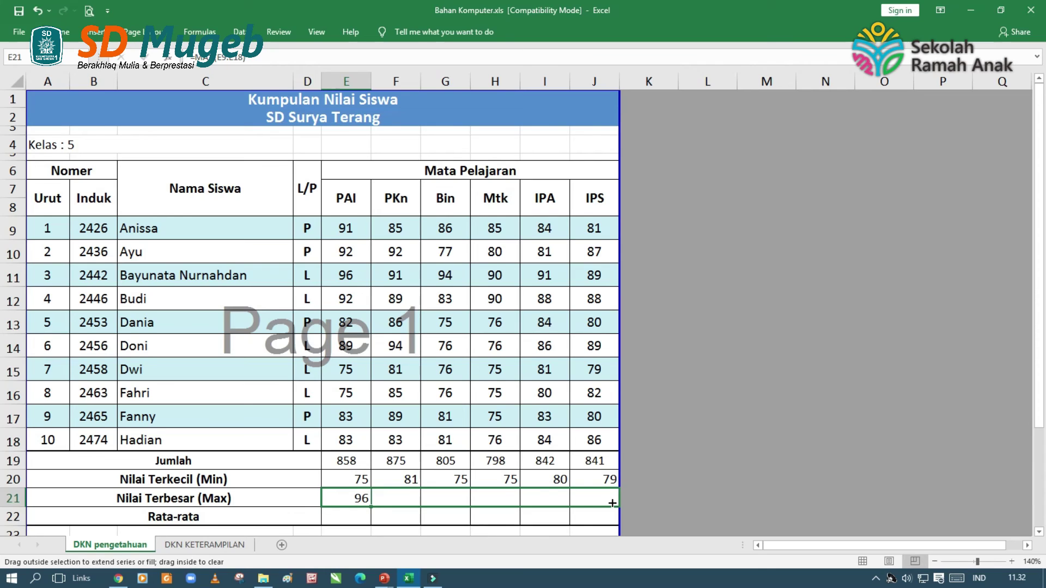
{"action": "left_click_drag", "start_coordinate": [612, 503], "coordinate": [610, 502]}
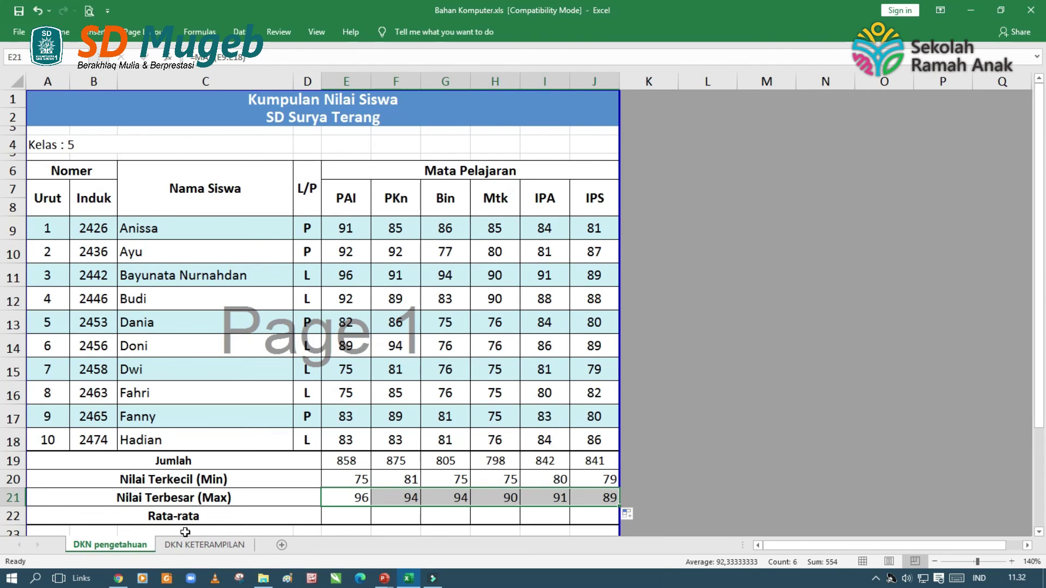
{"action": "left_click", "coordinate": [204, 511]}
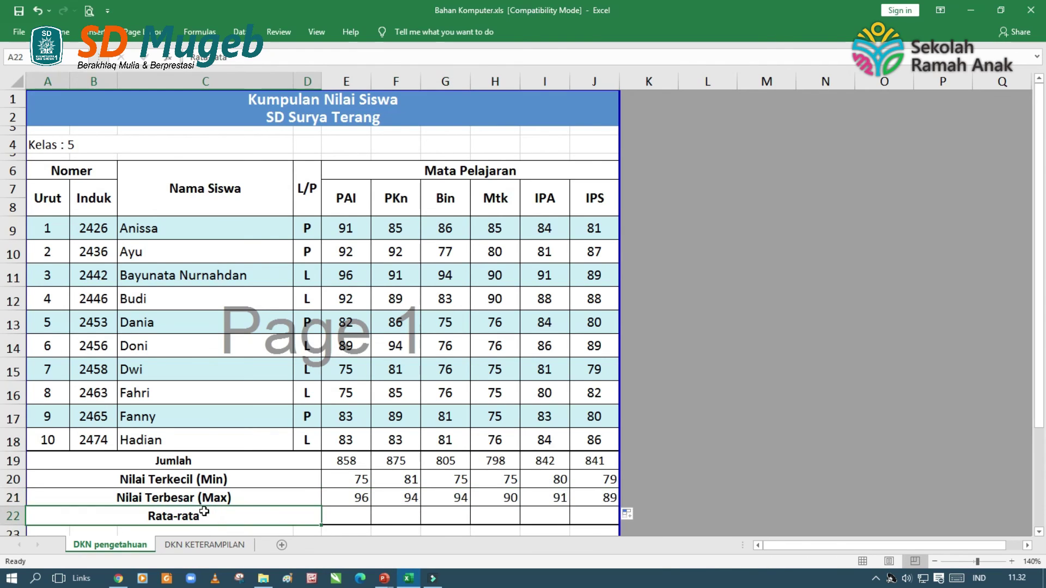
- Enter the formula =average(E9:E18) in cell E22 to get the average PAI score
{"action": "left_click", "coordinate": [330, 517]}
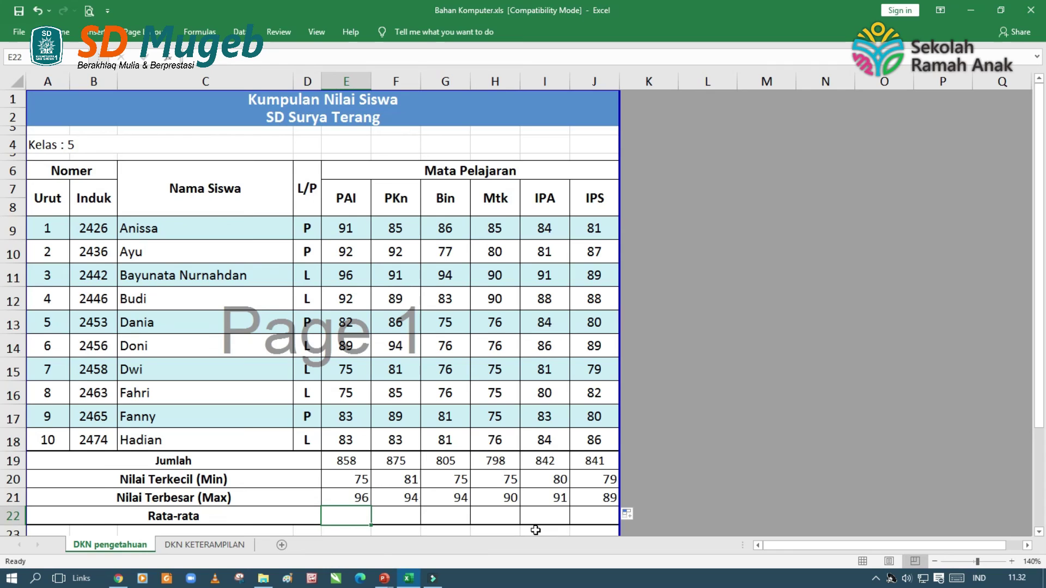
{"action": "left_click", "coordinate": [345, 512]}
{"action": "type", "text": "="}
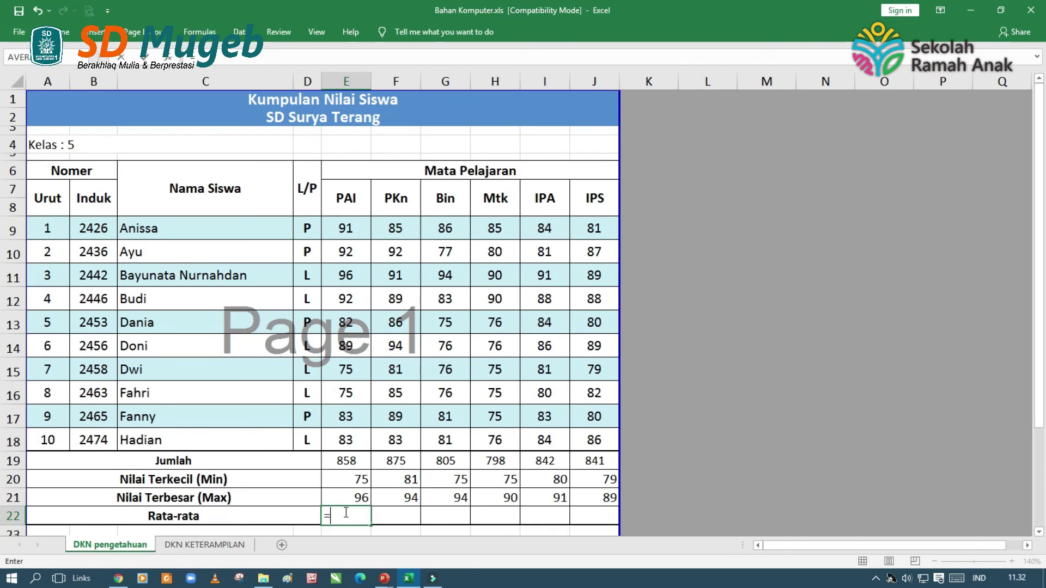
{"action": "type", "text": "aver"}
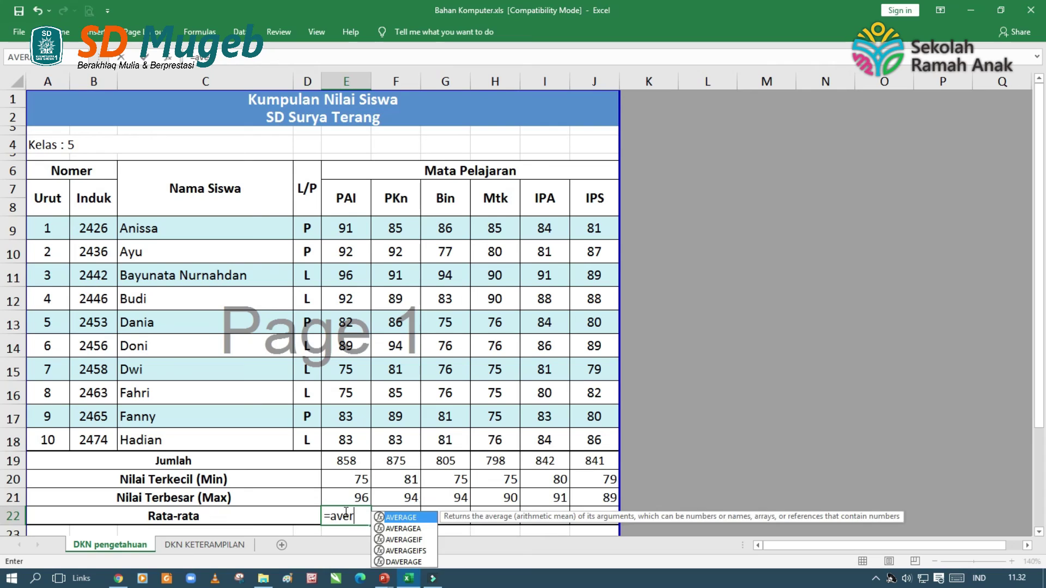
{"action": "type", "text": "age"}
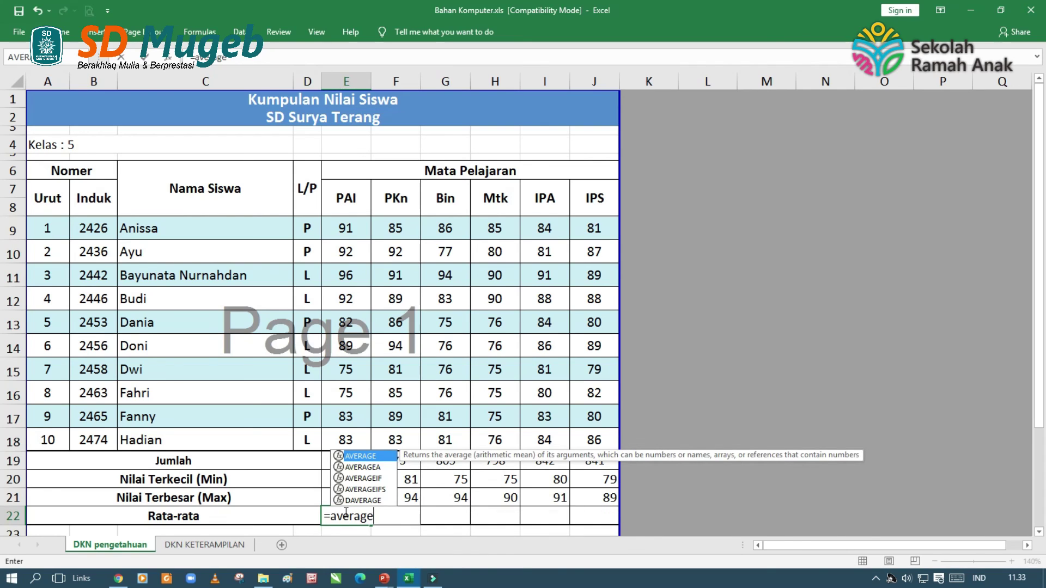
{"action": "type", "text": "("}
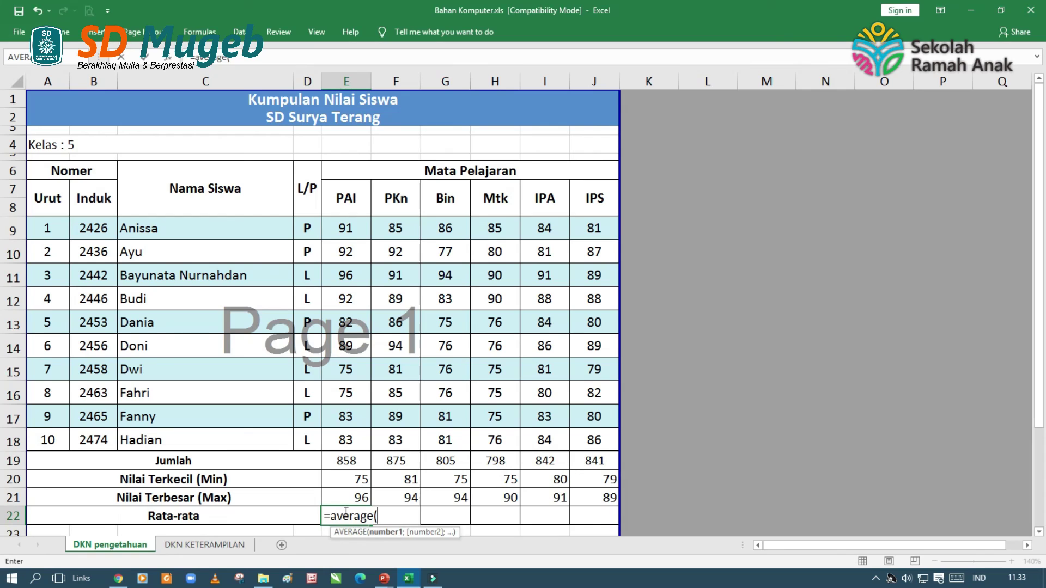
{"action": "left_click", "coordinate": [352, 233]}
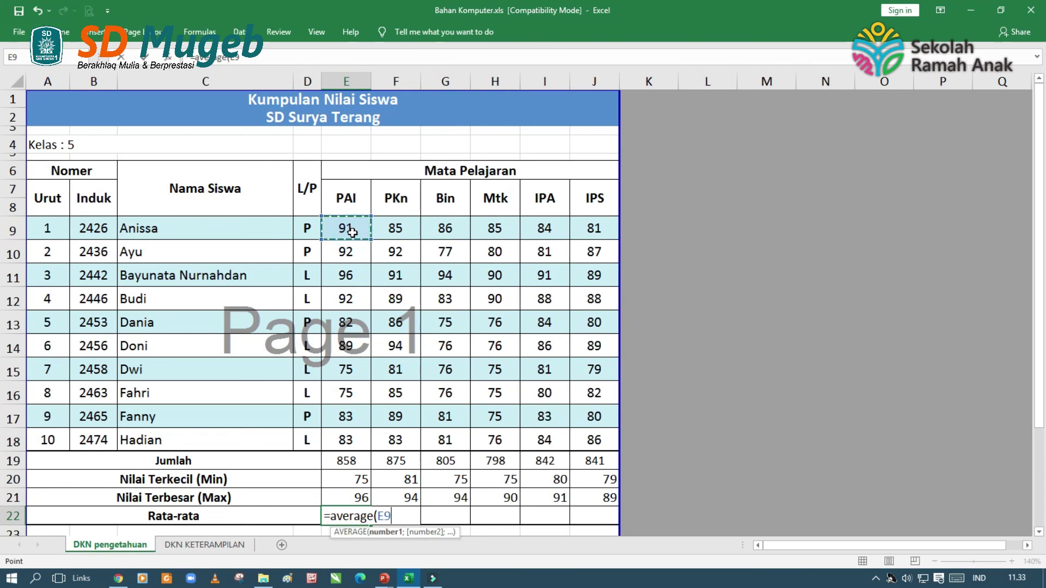
{"action": "left_click_drag", "start_coordinate": [352, 232], "coordinate": [343, 438]}
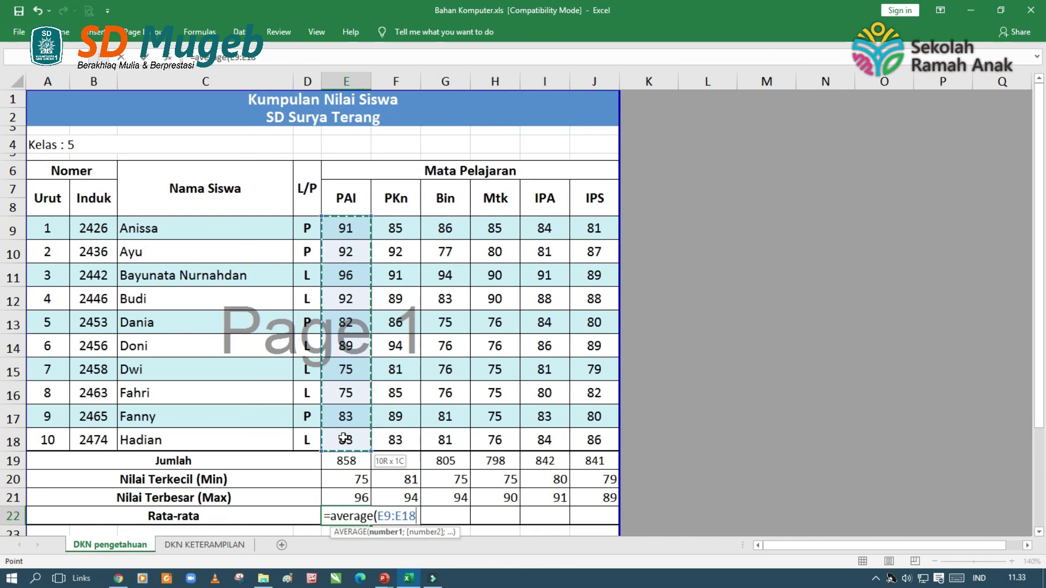
{"action": "left_click_drag", "start_coordinate": [344, 439], "coordinate": [344, 439]}
{"action": "type", "text": ")"}
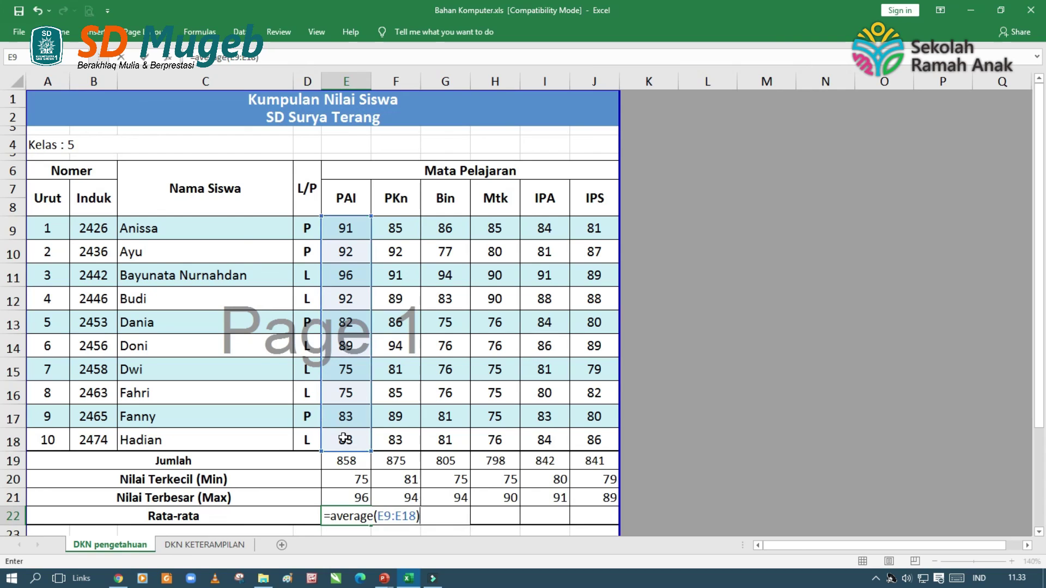
{"action": "key", "text": "Return"}
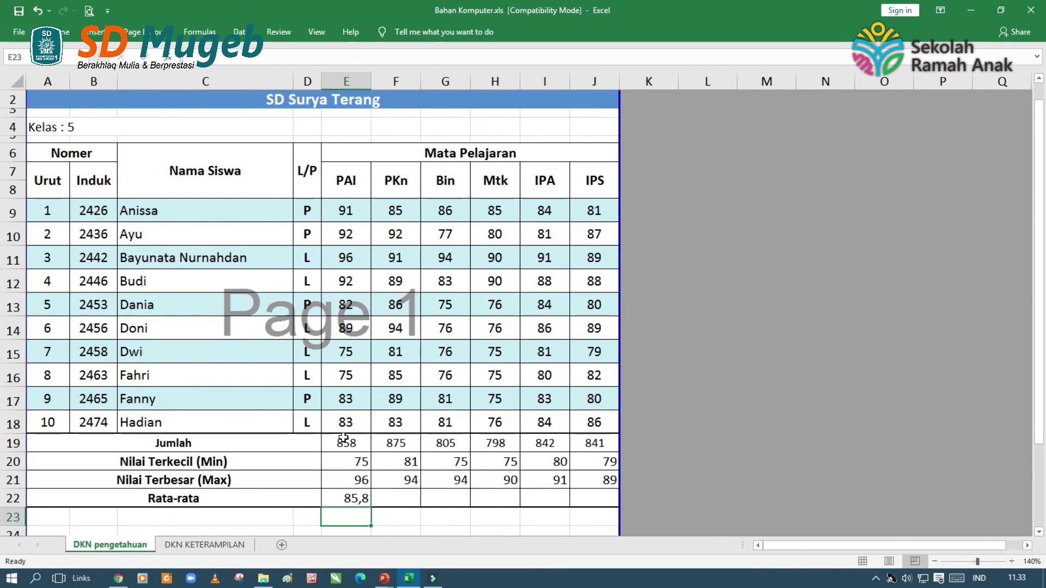
- Fill the average formula from E22 across to J22 for the remaining subjects
{"action": "left_click", "coordinate": [352, 497]}
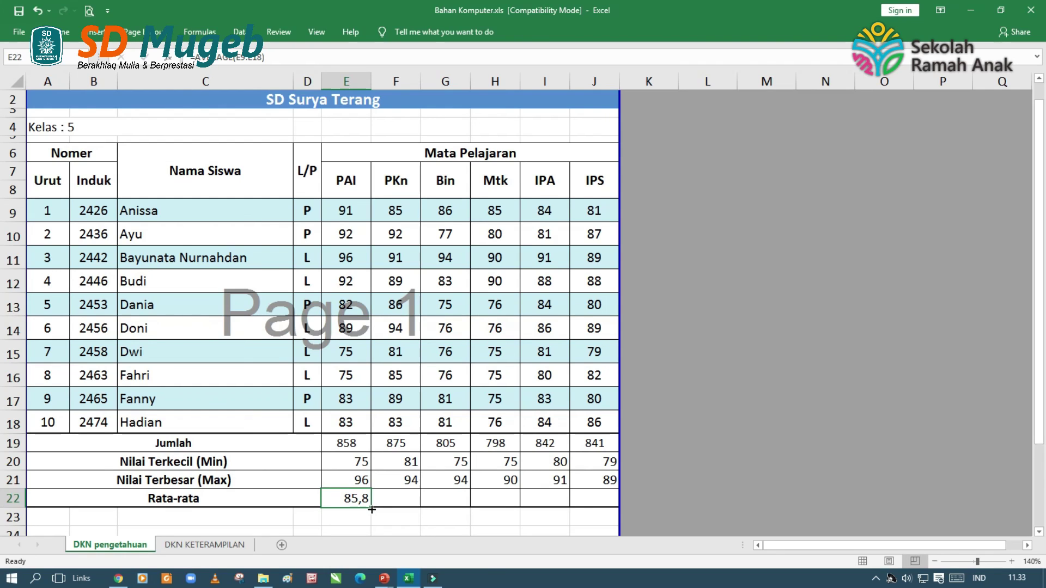
{"action": "left_click_drag", "start_coordinate": [371, 510], "coordinate": [599, 495]}
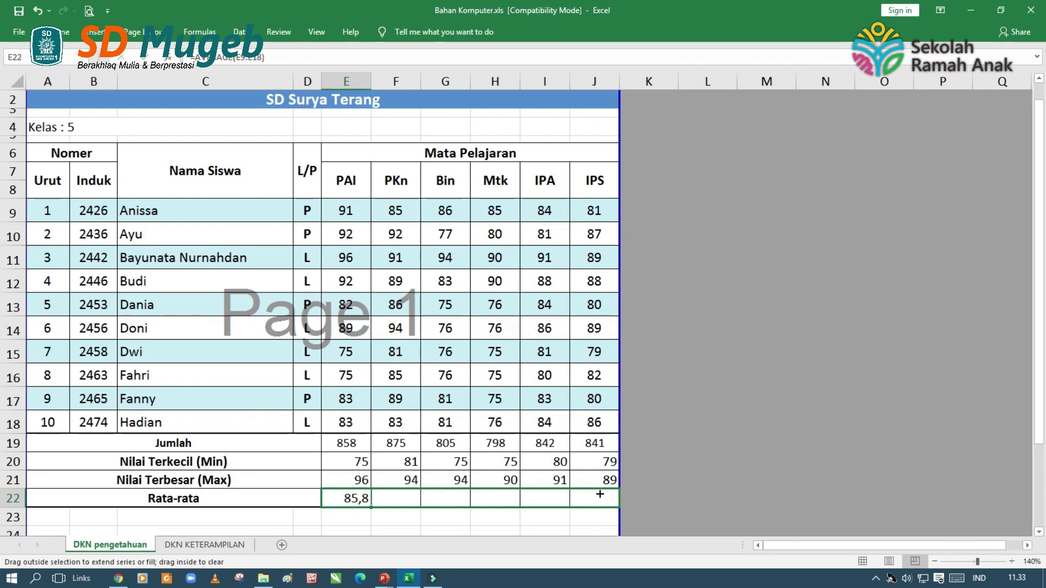
{"action": "left_click_drag", "start_coordinate": [600, 494], "coordinate": [599, 493]}
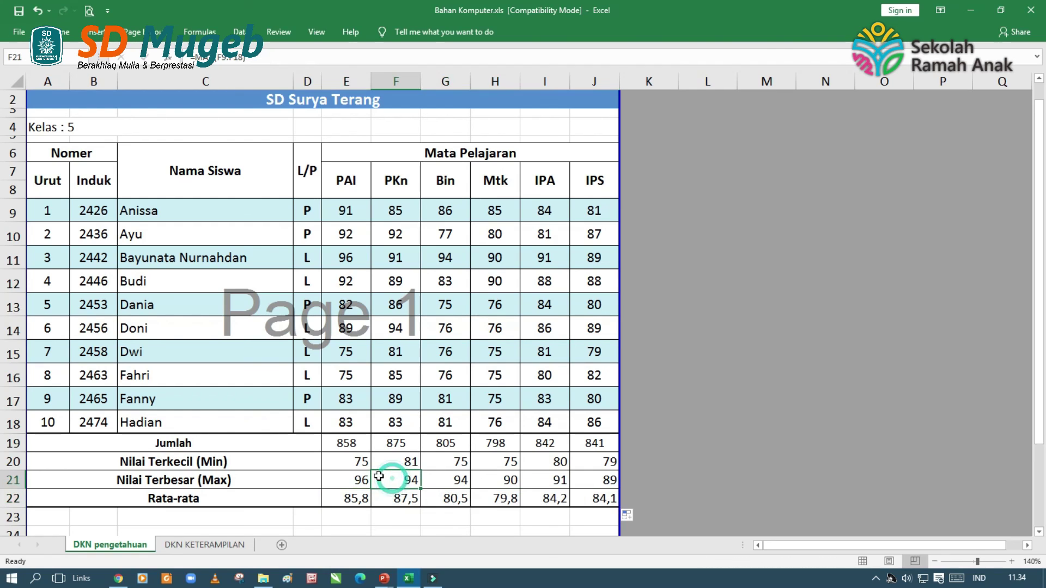
- Make the summary values in E19:J22 bold and center them horizontally in their cells
{"action": "left_click", "coordinate": [344, 450]}
{"action": "left_click_drag", "start_coordinate": [343, 450], "coordinate": [607, 498]}
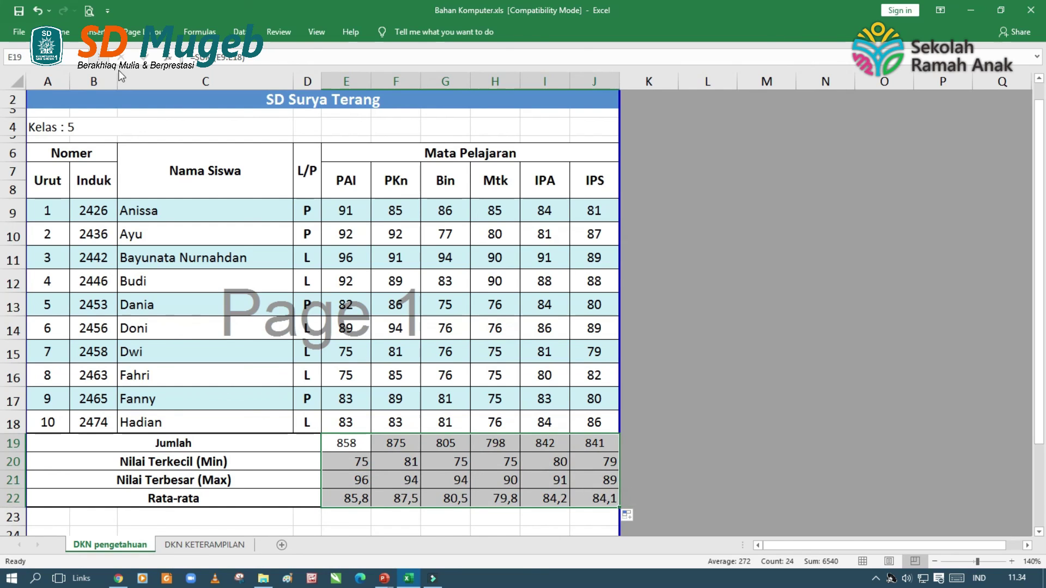
{"action": "left_click", "coordinate": [19, 32]}
{"action": "left_click", "coordinate": [18, 37]}
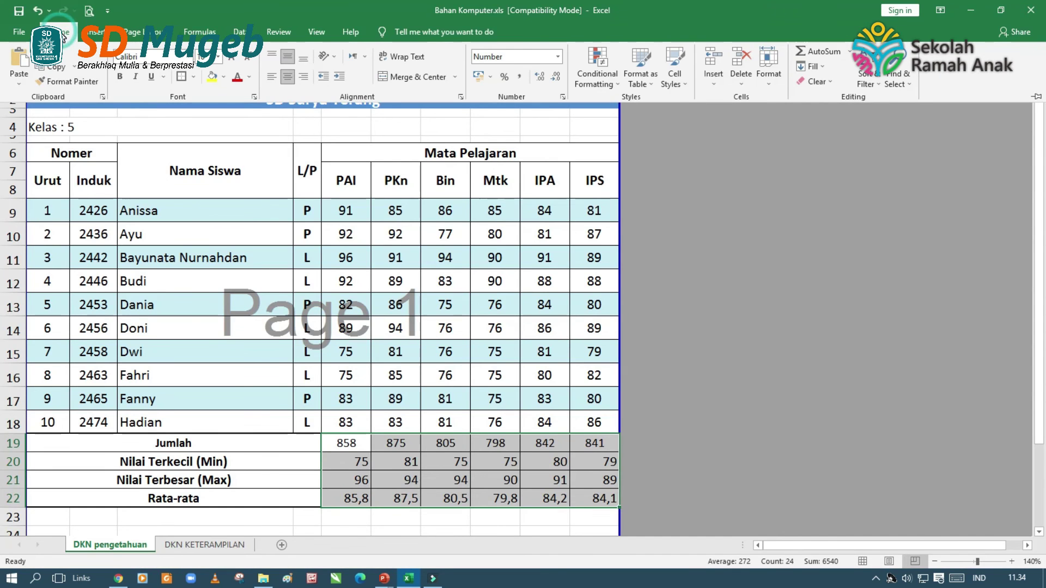
{"action": "left_click", "coordinate": [121, 77]}
{"action": "left_click", "coordinate": [290, 77]}
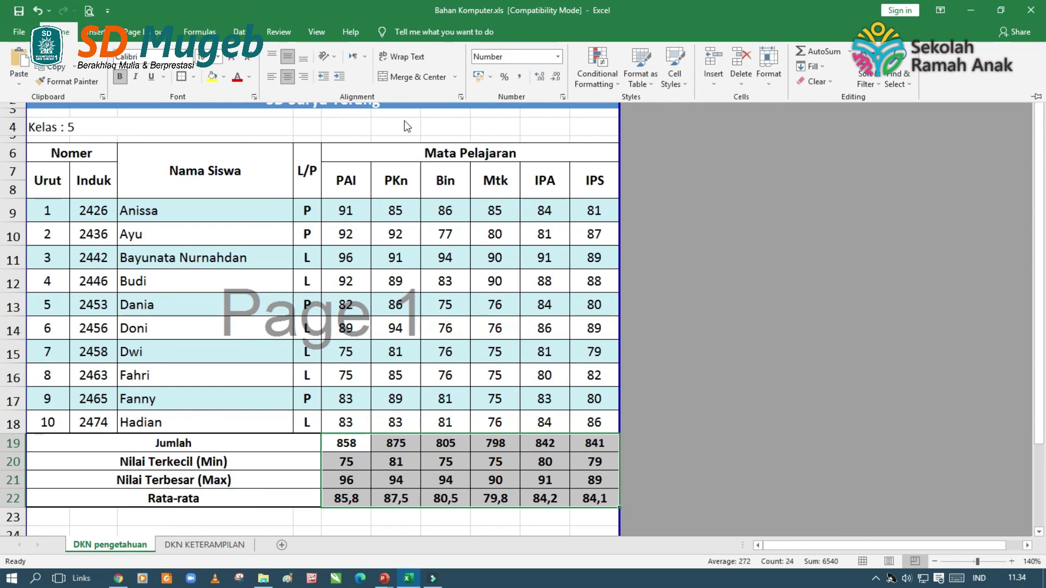
{"action": "left_click", "coordinate": [598, 351]}
{"action": "scroll", "coordinate": [604, 329], "scroll_direction": "up", "scroll_amount": 1}
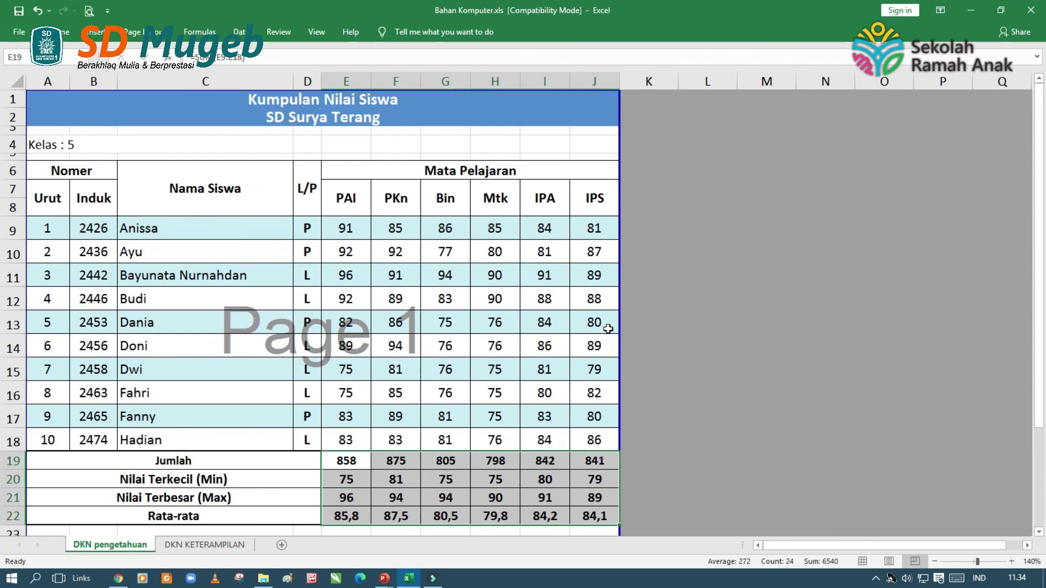